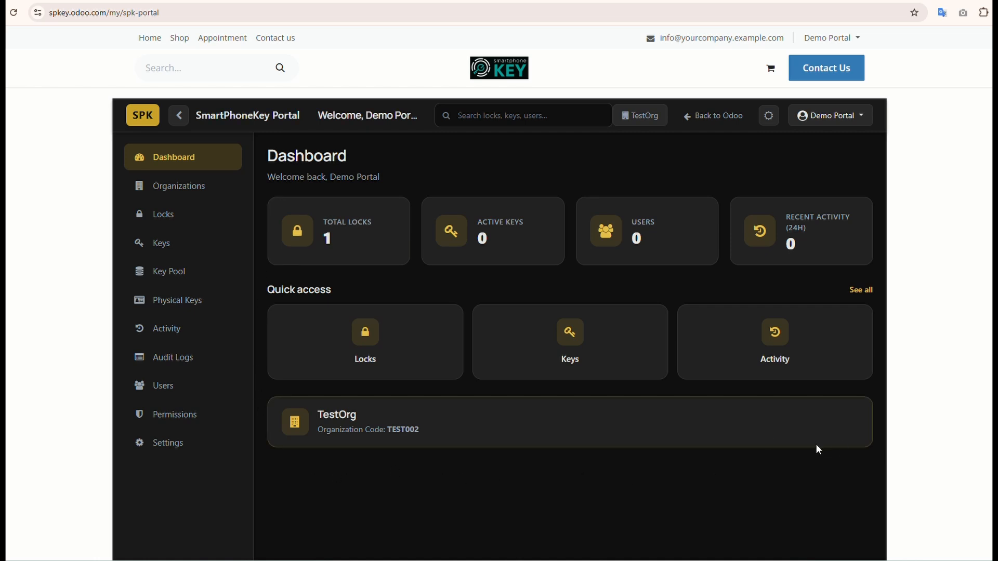
Step: Create a portal user named Test_User in TestOrg, filling in the user's email address
{"action": "left_click", "coordinate": [156, 390]}
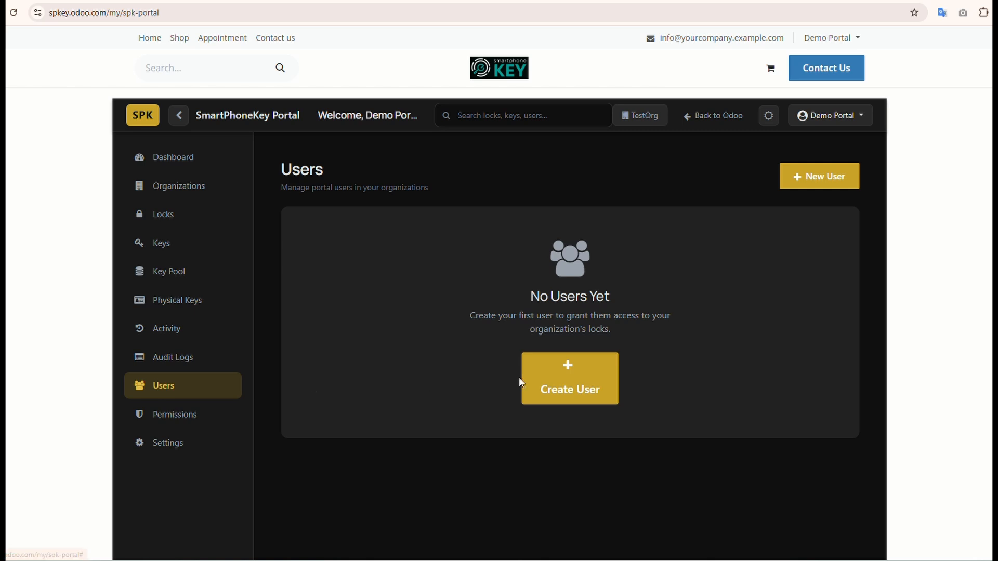
{"action": "left_click", "coordinate": [587, 392]}
{"action": "left_click", "coordinate": [415, 176]}
{"action": "type", "text": "Test"}
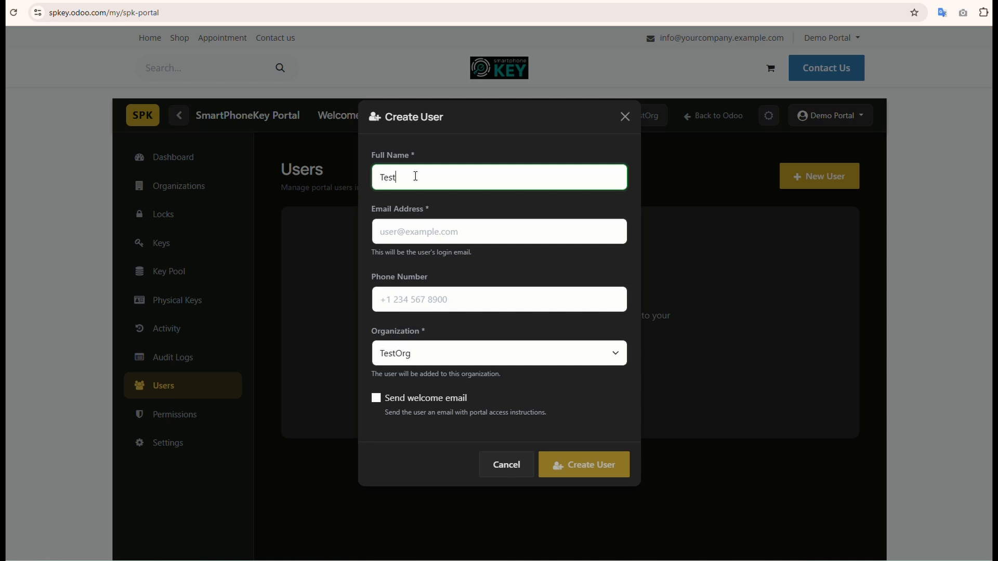
{"action": "type", "text": "_User"}
{"action": "left_click", "coordinate": [435, 232]}
{"action": "type", "text": "test007@testtest.com"}
{"action": "left_click", "coordinate": [617, 472]}
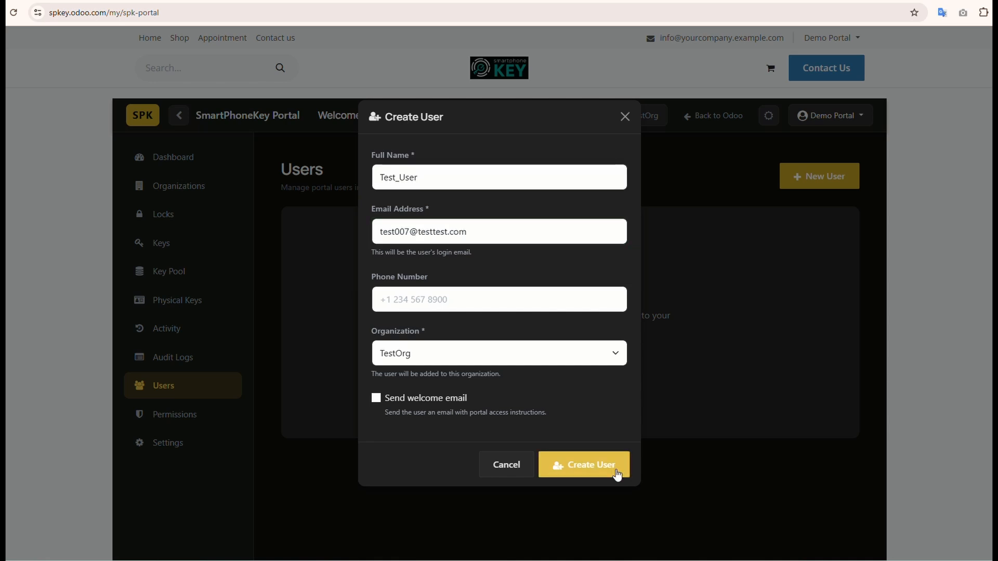
{"action": "left_click", "coordinate": [617, 473]}
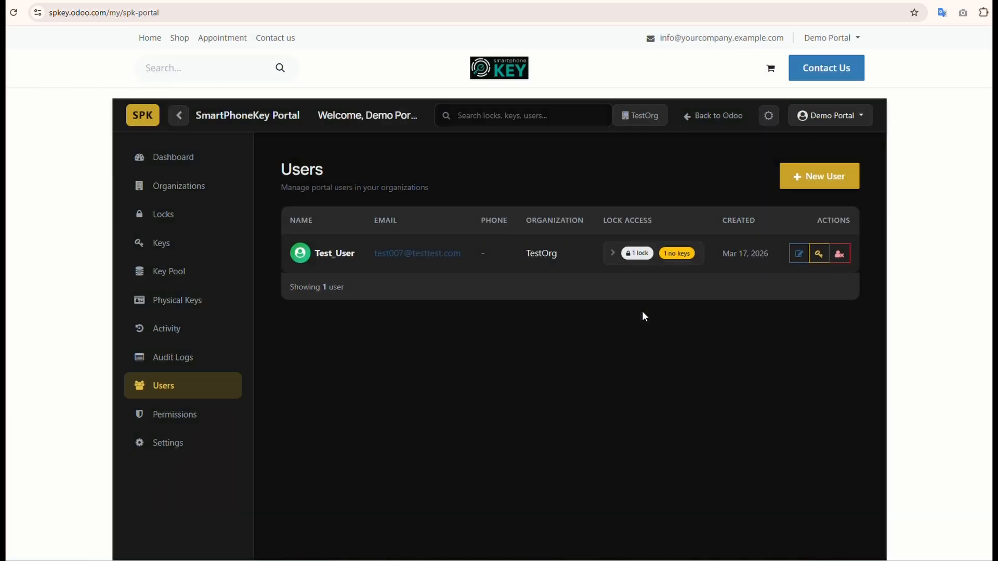
Step: Switch the portal to the light theme and bind a Lock 007 key to Test_User with access level User
{"action": "left_click", "coordinate": [769, 116]}
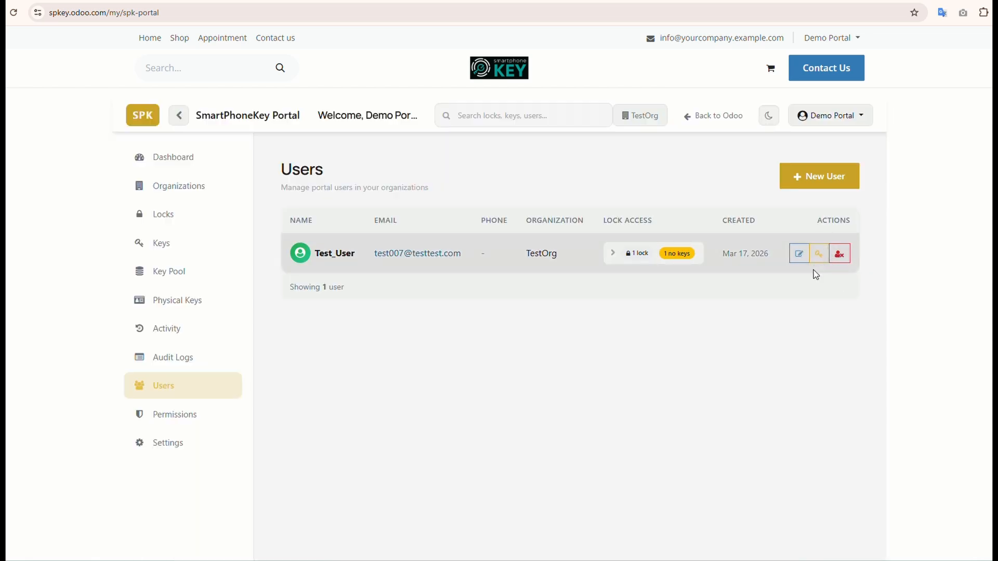
{"action": "left_click", "coordinate": [819, 255]}
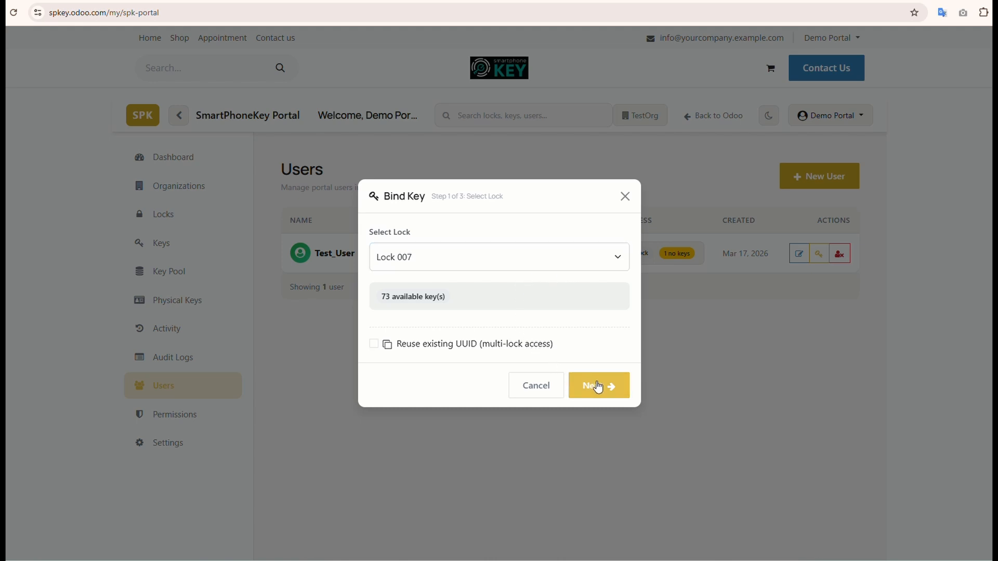
{"action": "left_click", "coordinate": [598, 387]}
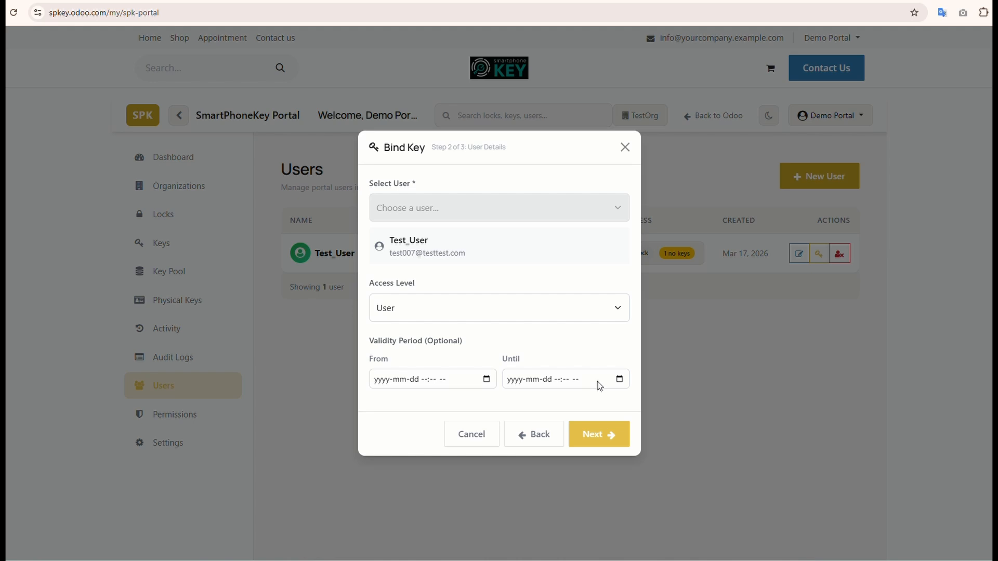
{"action": "left_click", "coordinate": [598, 438]}
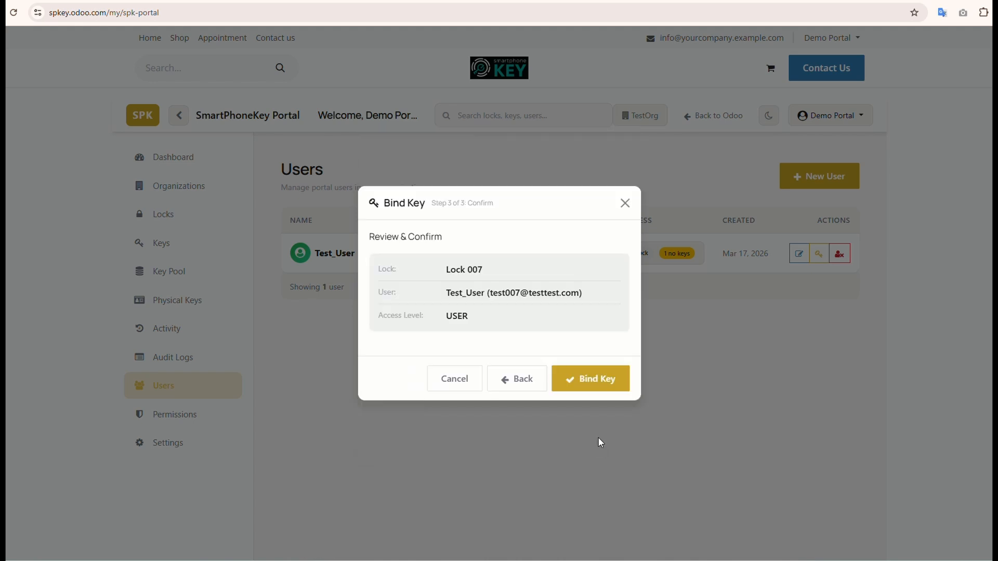
{"action": "left_click", "coordinate": [591, 384]}
Step: Grant Test_User both mobile app access and intercom access for Lock 007
{"action": "left_click", "coordinate": [666, 254]}
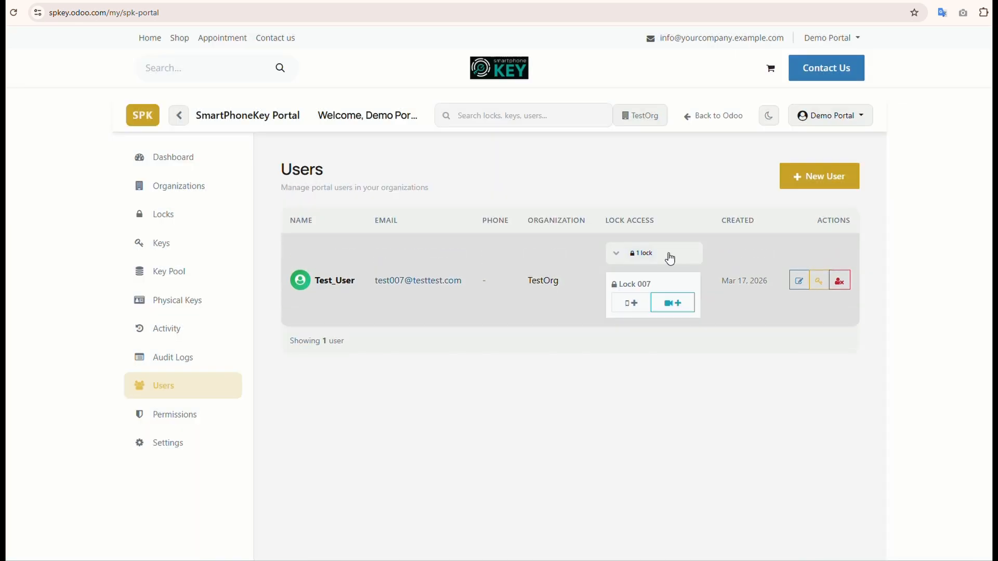
{"action": "left_click", "coordinate": [630, 305]}
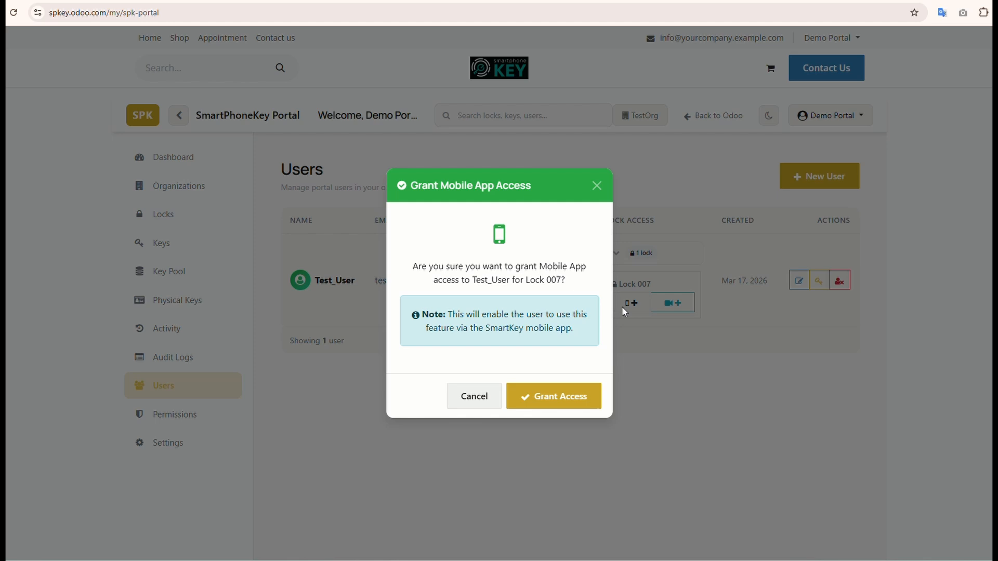
{"action": "left_click", "coordinate": [568, 399]}
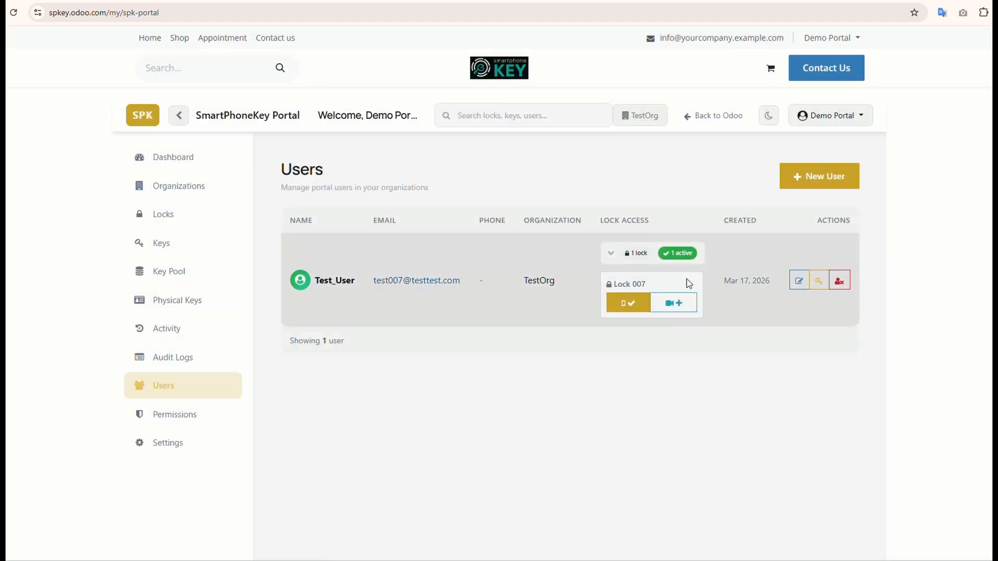
{"action": "left_click", "coordinate": [676, 304]}
{"action": "left_click", "coordinate": [564, 396]}
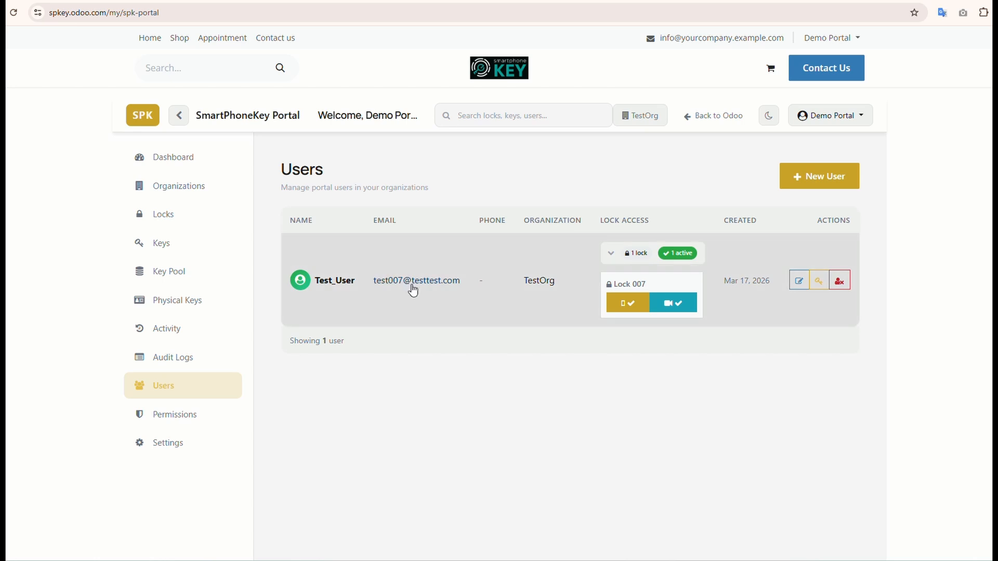
Step: Copy Test_User's email address from the users list and filter the keys by that email
{"action": "mouse_move", "coordinate": [467, 282]}
{"action": "left_mouse_down"}
{"action": "mouse_move", "coordinate": [372, 280]}
{"action": "mouse_move", "coordinate": [380, 286]}
{"action": "left_mouse_up"}
{"action": "key", "text": "ctrl+c"}
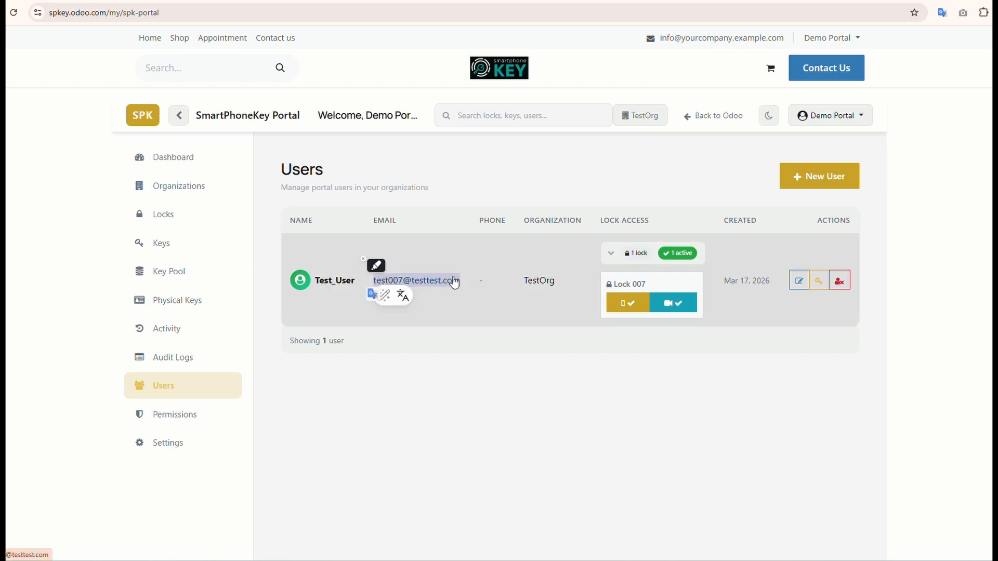
{"action": "right_click", "coordinate": [448, 284]}
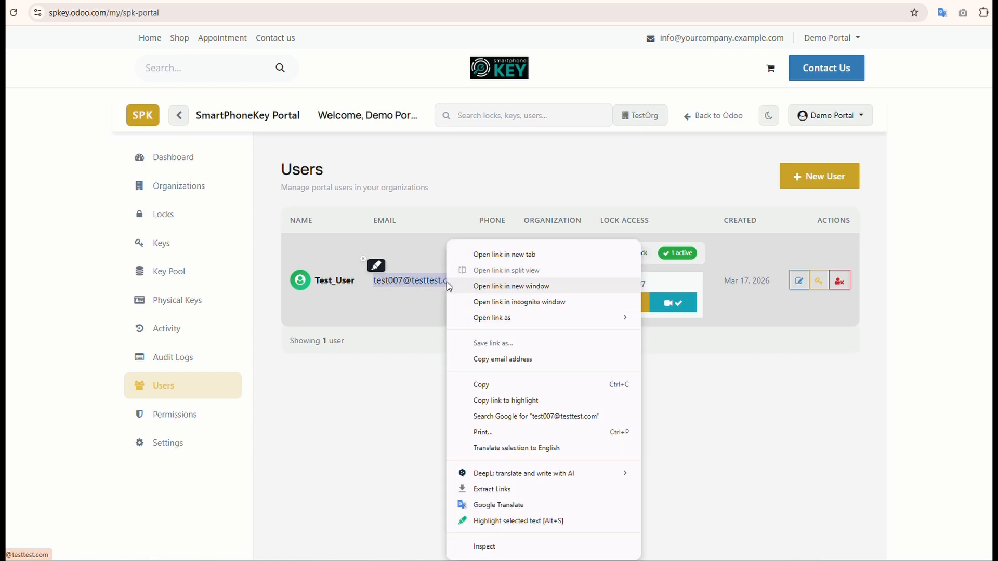
{"action": "left_click", "coordinate": [495, 390]}
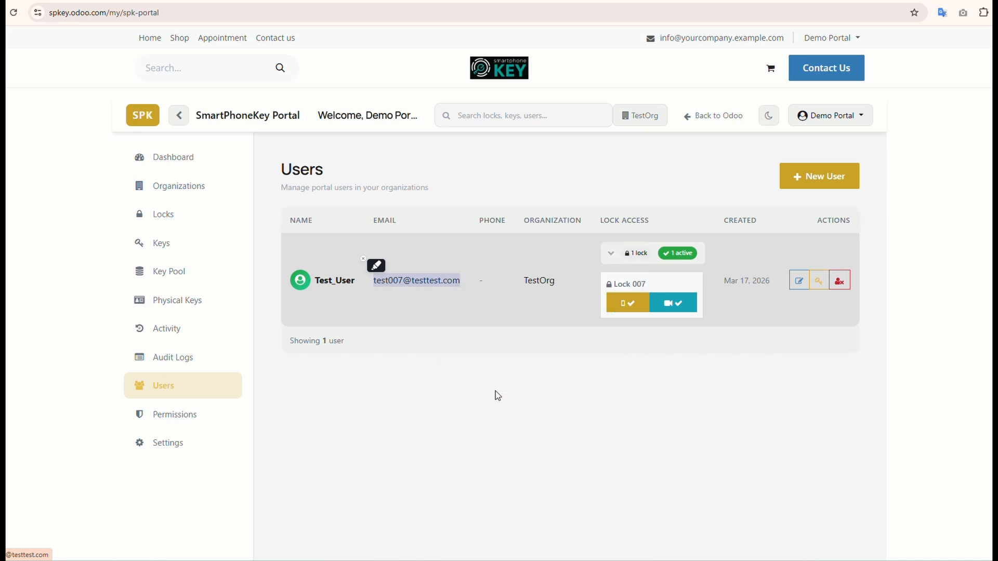
{"action": "left_click", "coordinate": [173, 247]}
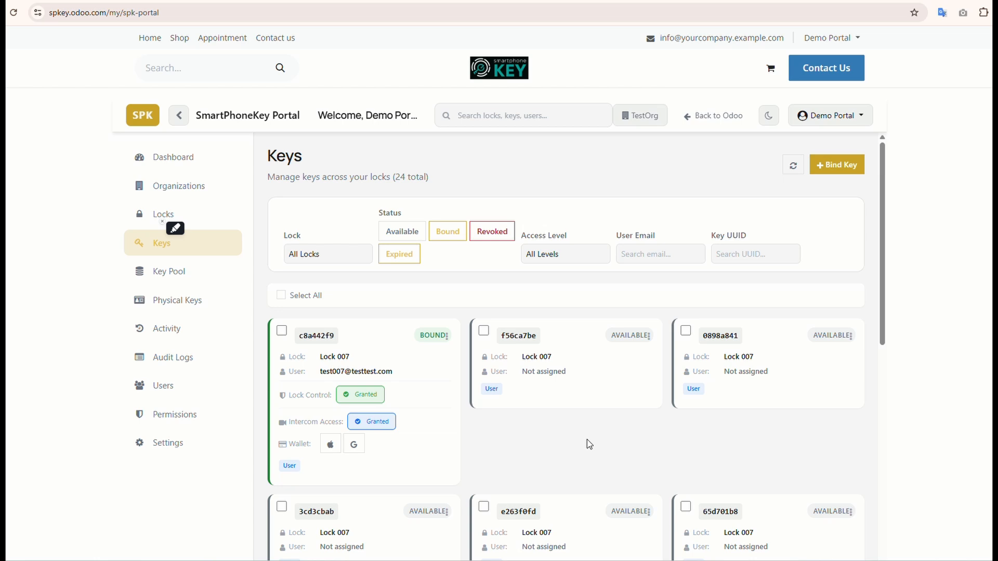
{"action": "right_click", "coordinate": [657, 258]}
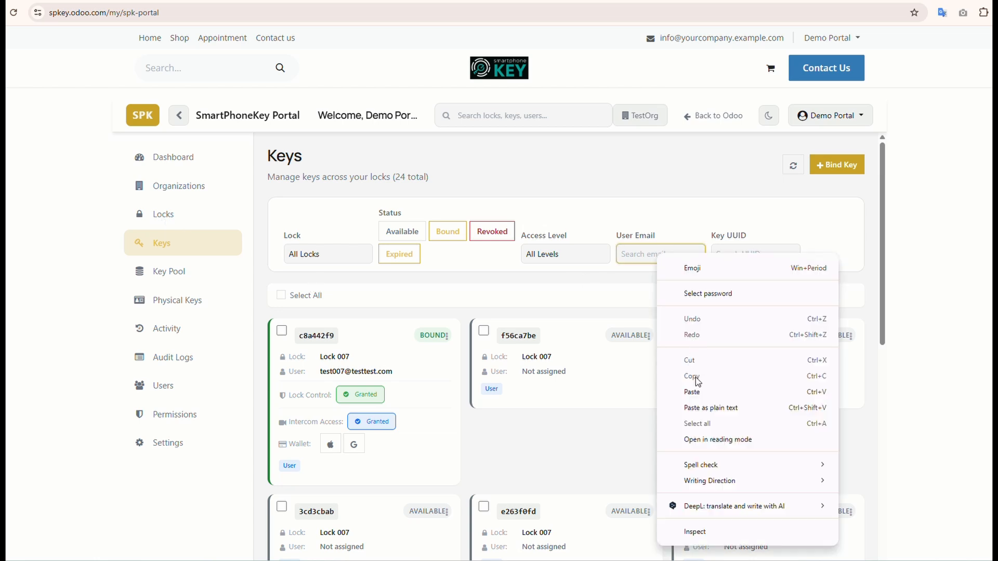
{"action": "left_click", "coordinate": [692, 392]}
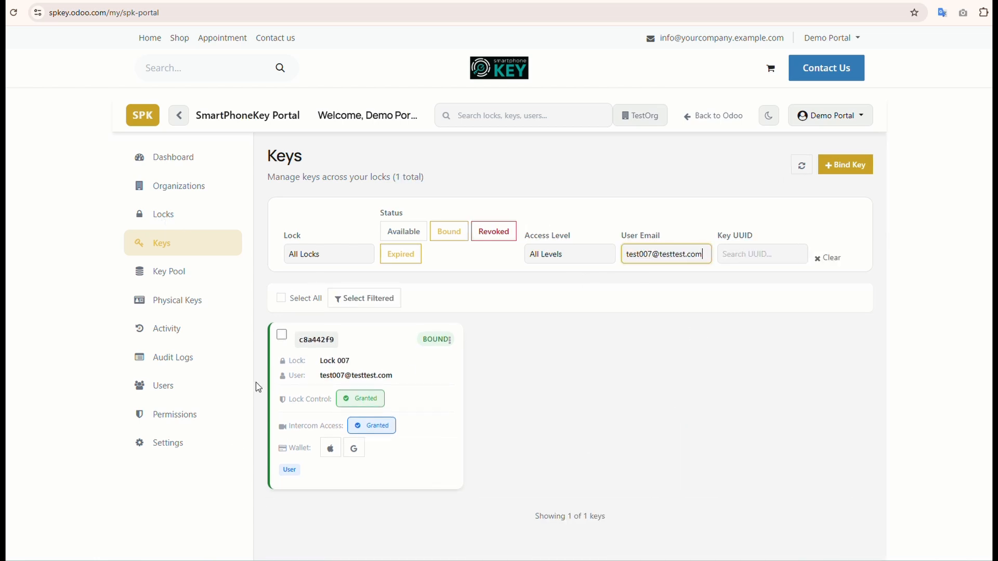
Step: Look through the options of Test_User's bound key and copy its Apple Wallet link
{"action": "left_click", "coordinate": [449, 341]}
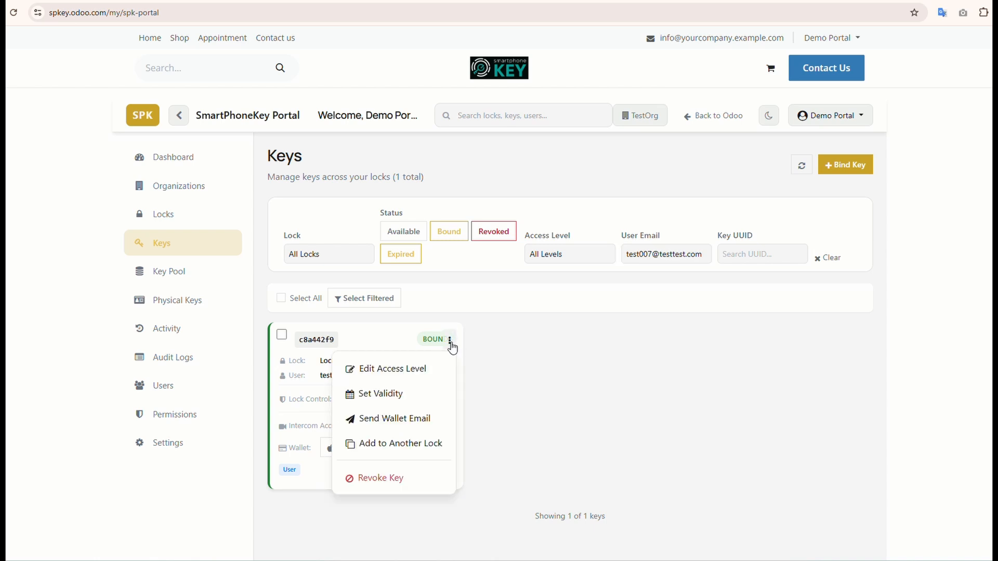
{"action": "left_click", "coordinate": [353, 446]}
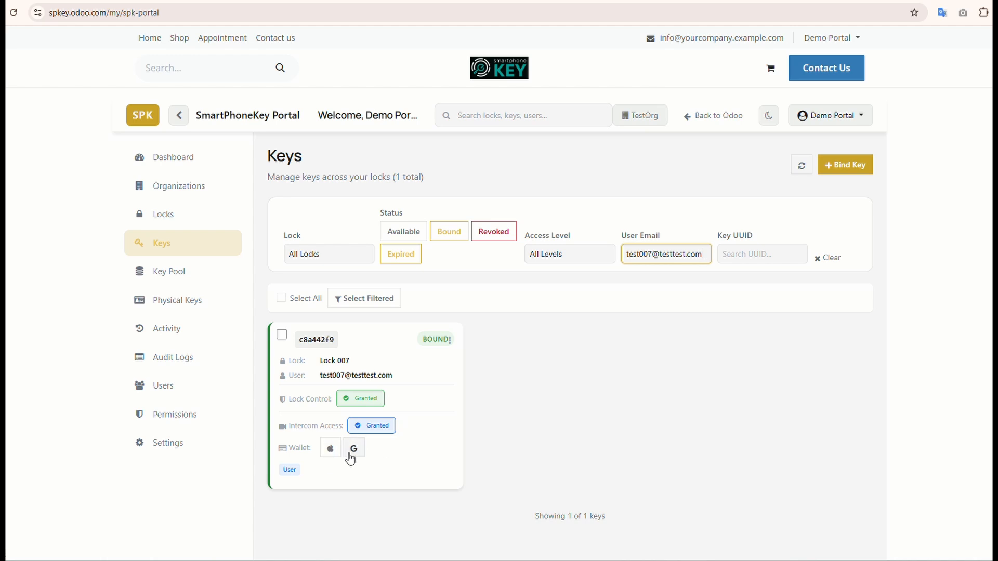
{"action": "left_click", "coordinate": [330, 459]}
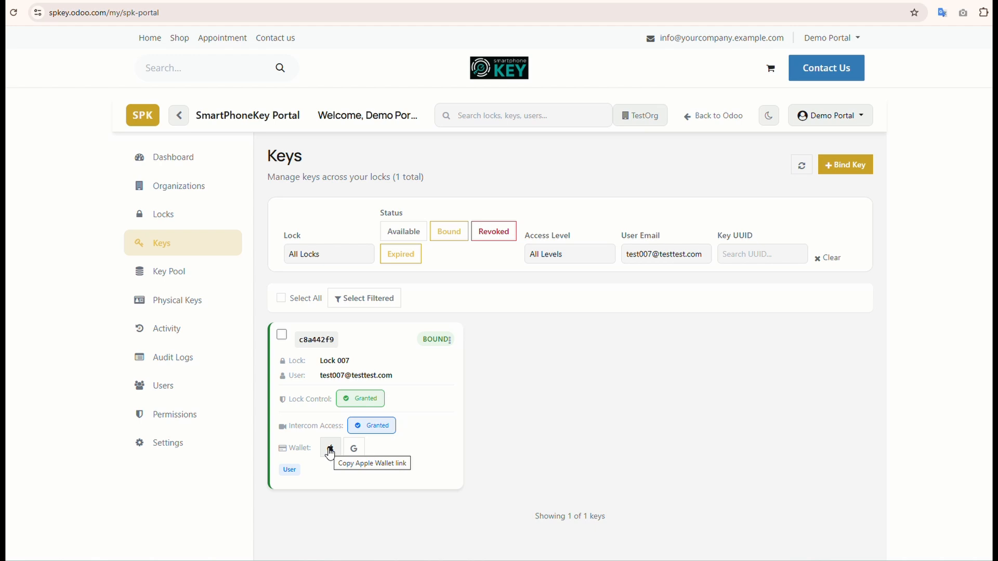
{"action": "left_click", "coordinate": [330, 454]}
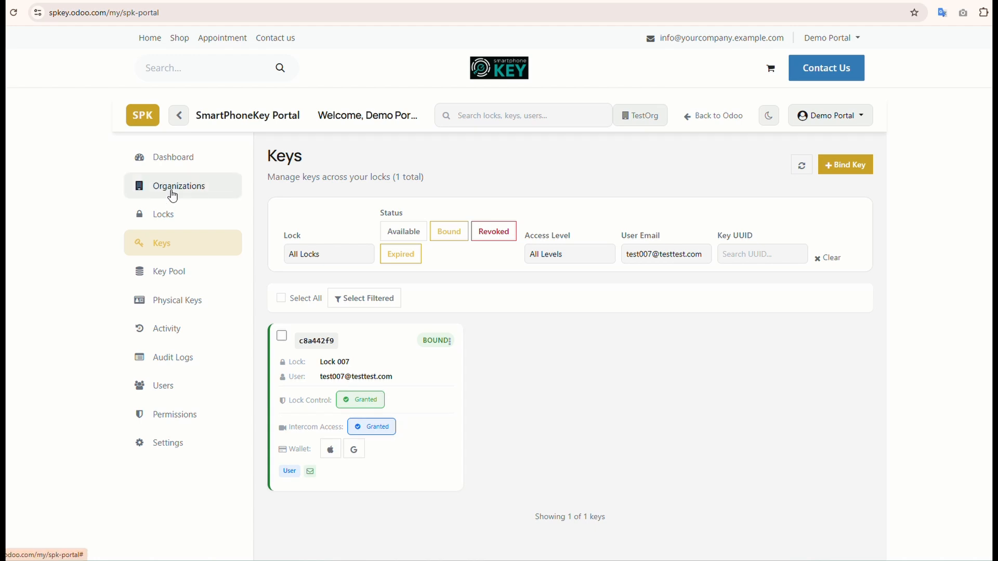
Step: Reload the portal's lock list and remotely open the Montreal Test Unit lock
{"action": "left_click", "coordinate": [167, 215]}
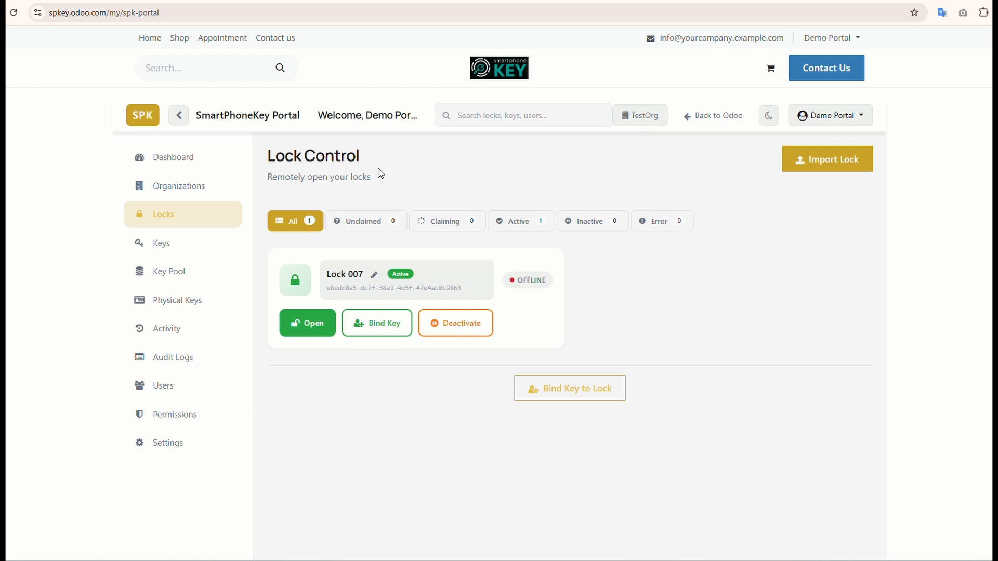
{"action": "left_click", "coordinate": [19, 13]}
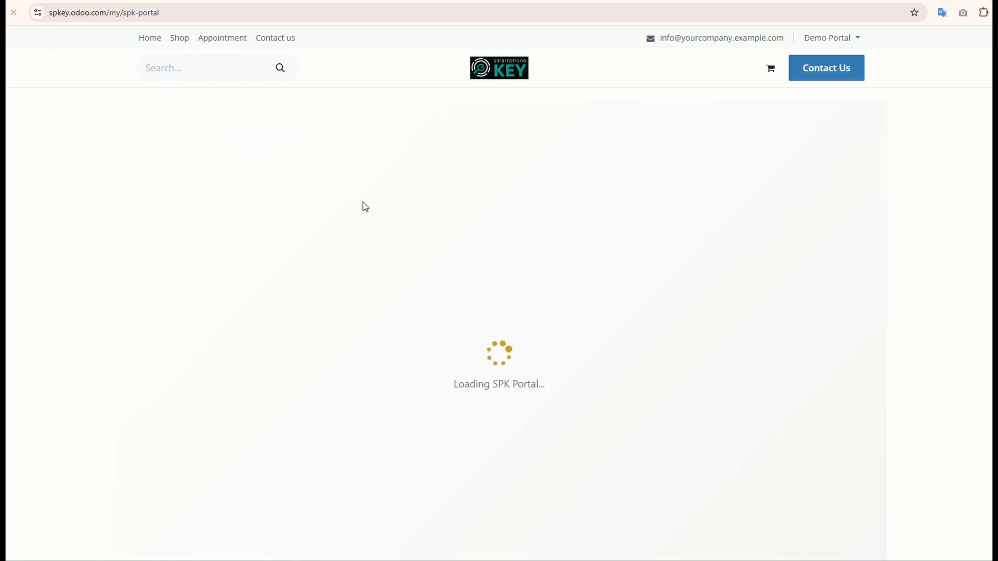
{"action": "left_click", "coordinate": [164, 216]}
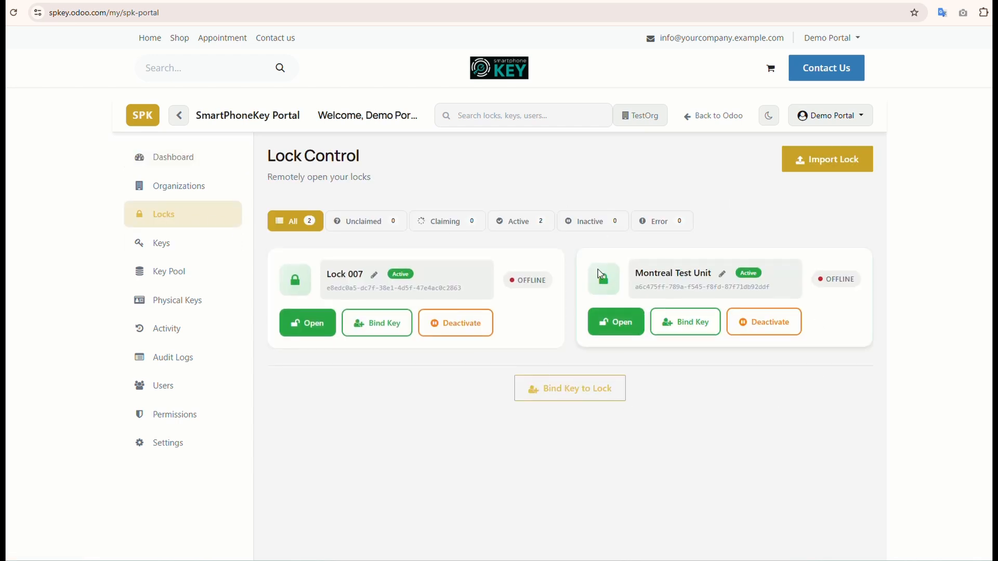
{"action": "left_click", "coordinate": [611, 330]}
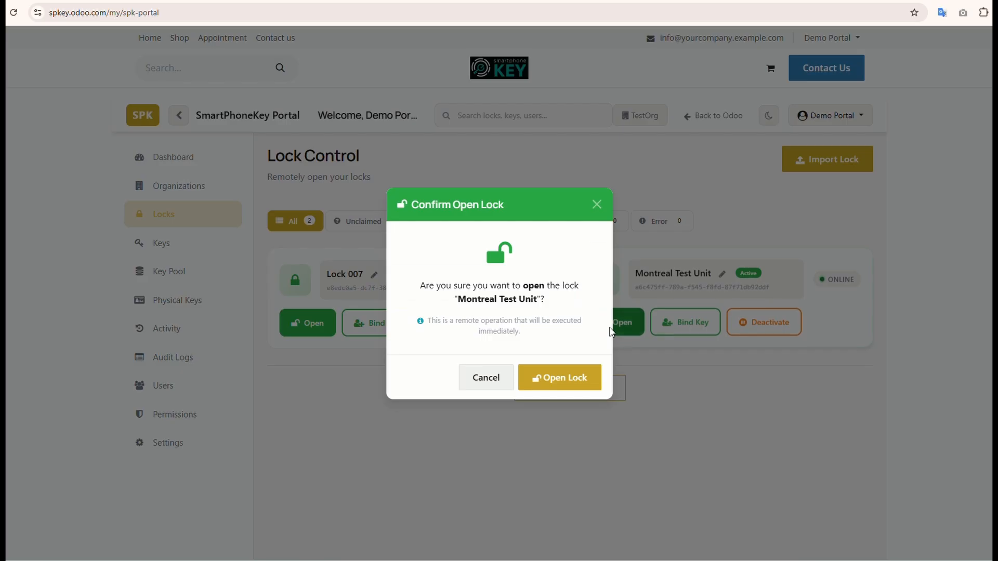
{"action": "left_click", "coordinate": [566, 389]}
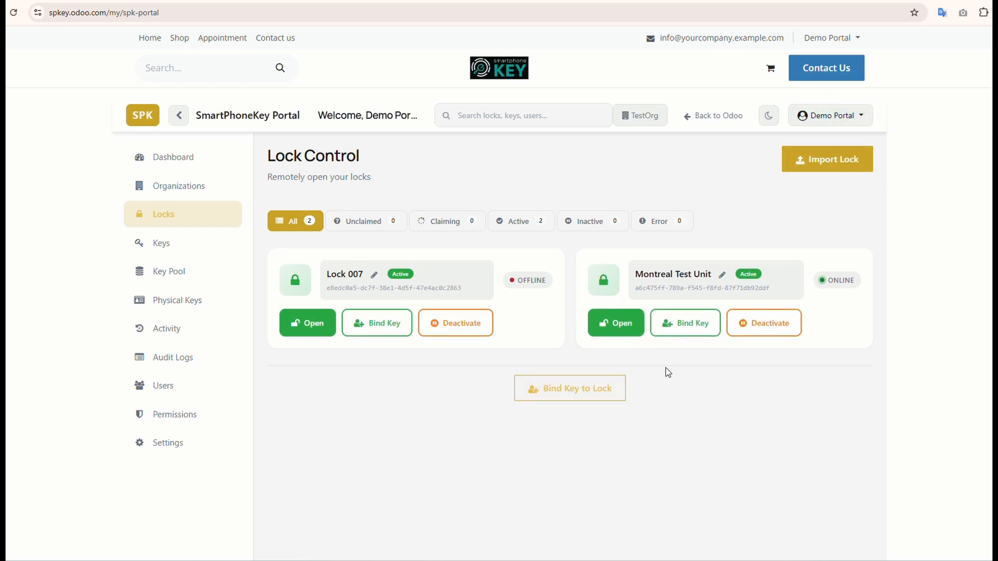
Step: Add Test_User's Lock 007 key to the Montreal Test Unit lock with User access, and filter the keys by the user's email
{"action": "left_click", "coordinate": [160, 251]}
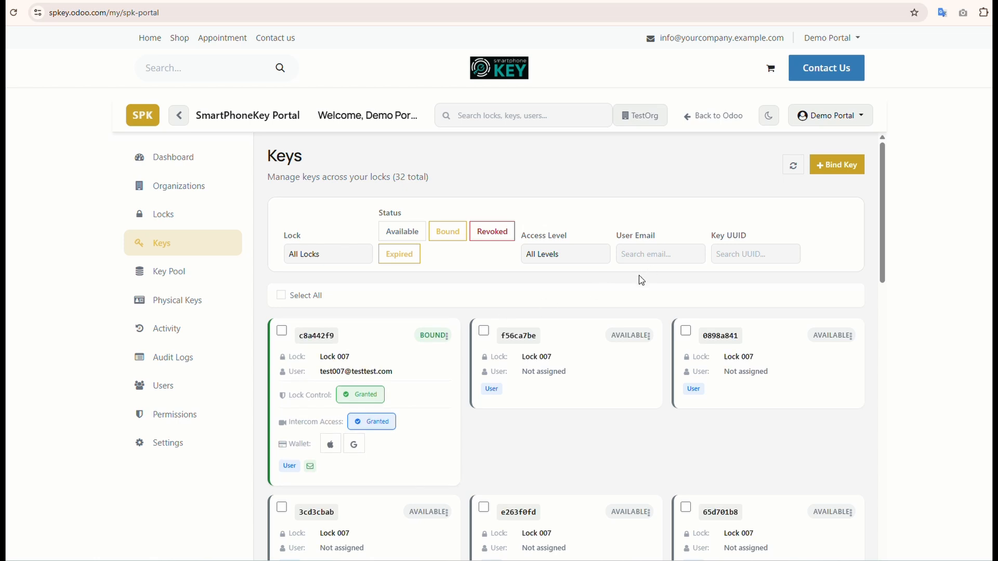
{"action": "left_click", "coordinate": [447, 335]}
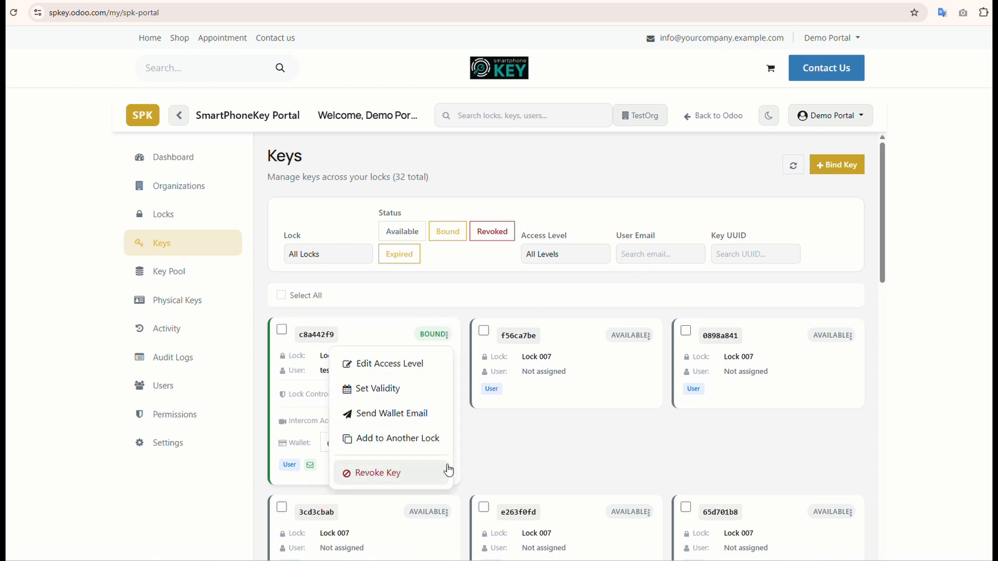
{"action": "left_click", "coordinate": [405, 443]}
{"action": "left_click", "coordinate": [495, 310]}
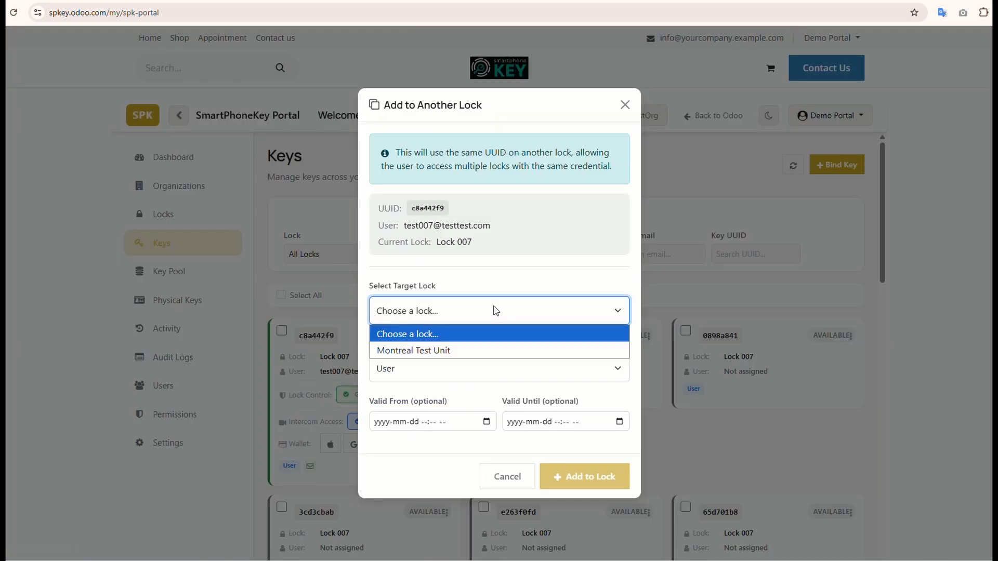
{"action": "left_click", "coordinate": [450, 352]}
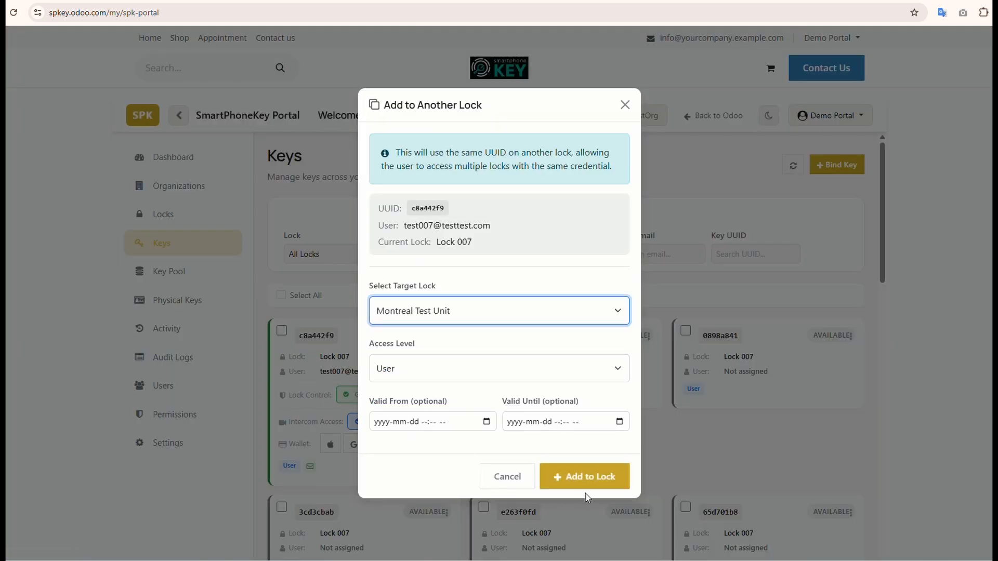
{"action": "left_click", "coordinate": [599, 481]}
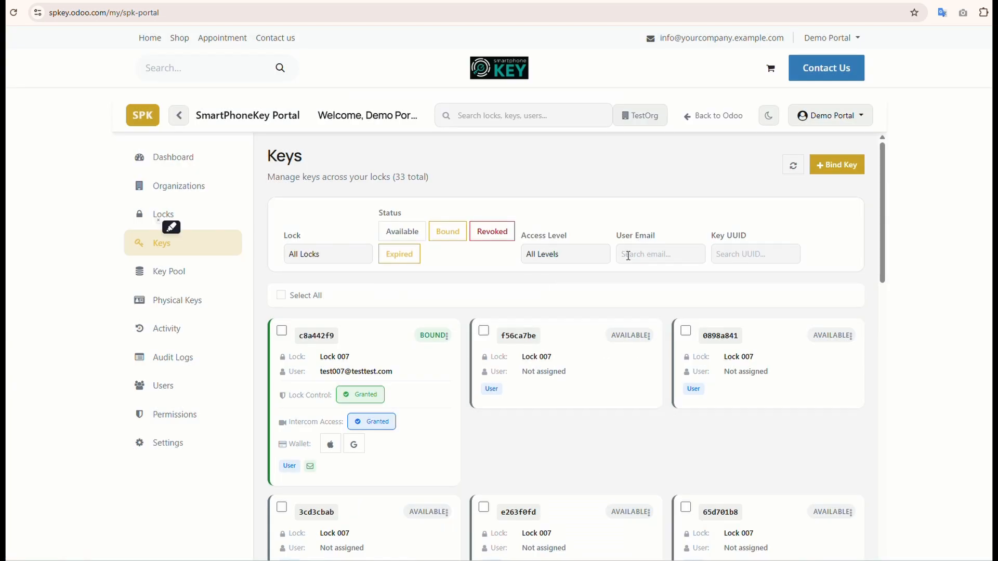
{"action": "left_click", "coordinate": [640, 255]}
{"action": "key", "text": "ctrl+v"}
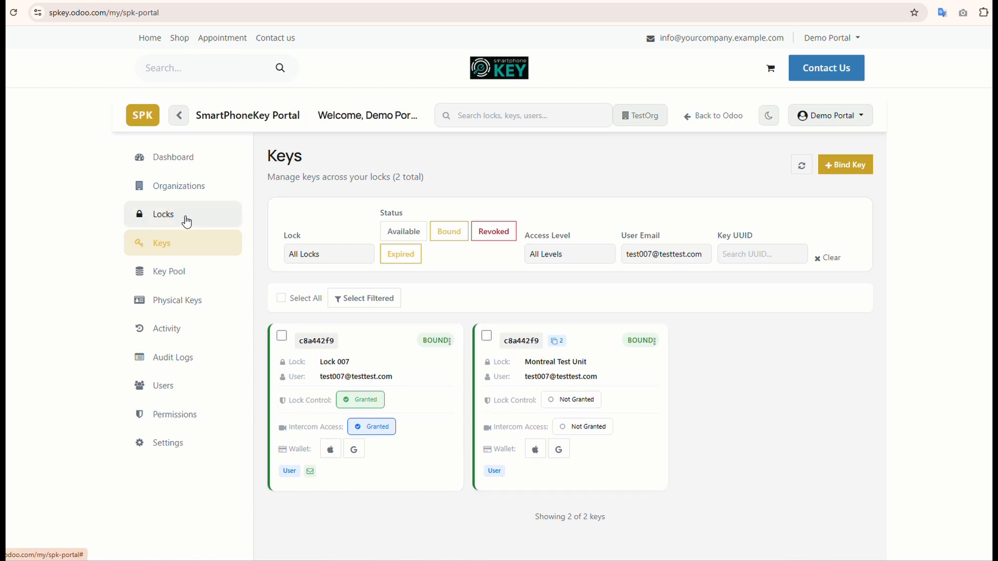
Step: Rename the TestOrg organization as Unit1 and save the change
{"action": "left_click", "coordinate": [199, 197]}
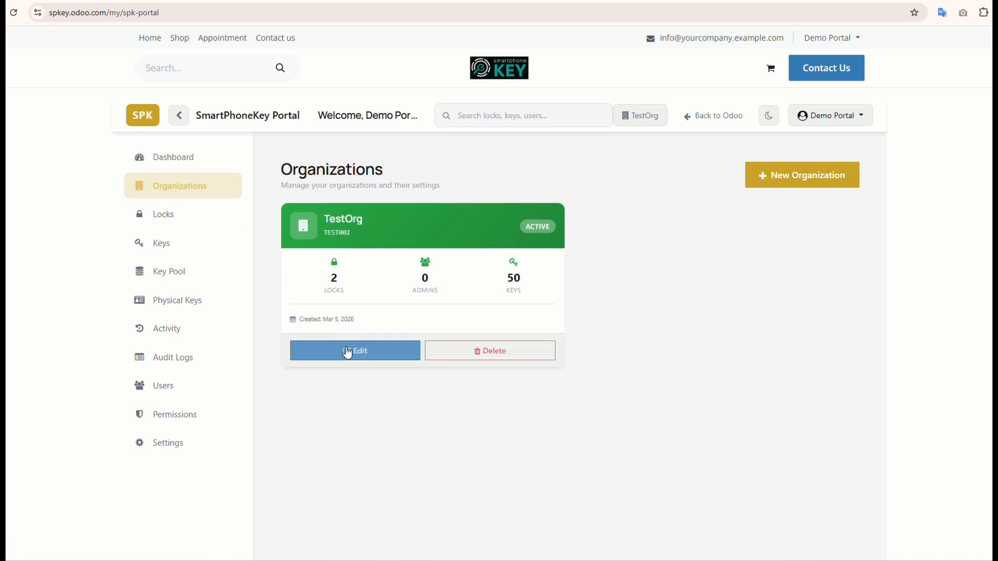
{"action": "left_click", "coordinate": [348, 350]}
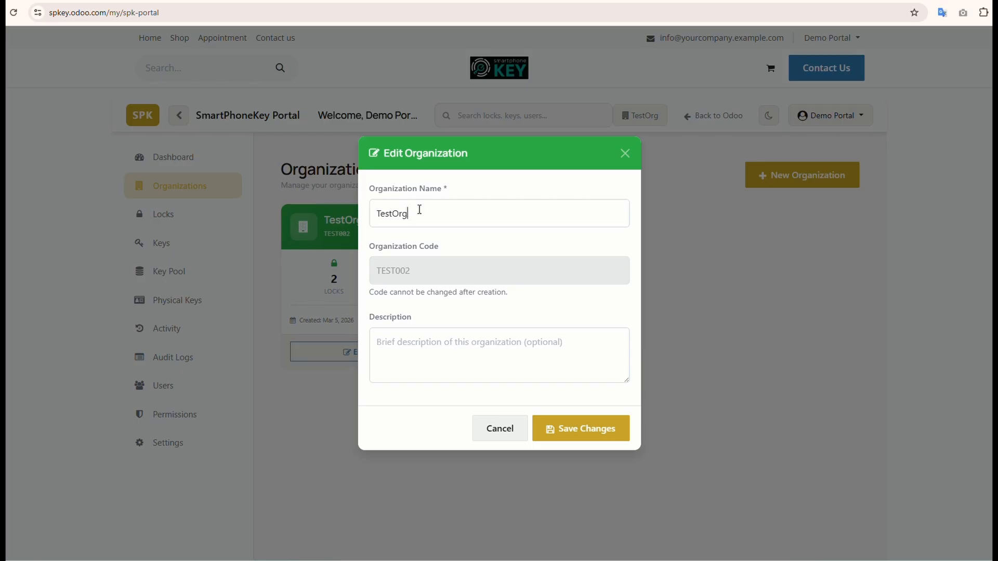
{"action": "left_click", "coordinate": [420, 210]}
{"action": "key", "text": "BackSpace"}
{"action": "key", "text": "BackSpace"}
{"action": "key", "text": "BackSpace"}
{"action": "key", "text": "BackSpace"}
{"action": "key", "text": "BackSpace"}
{"action": "key", "text": "BackSpace"}
{"action": "key", "text": "BackSpace"}
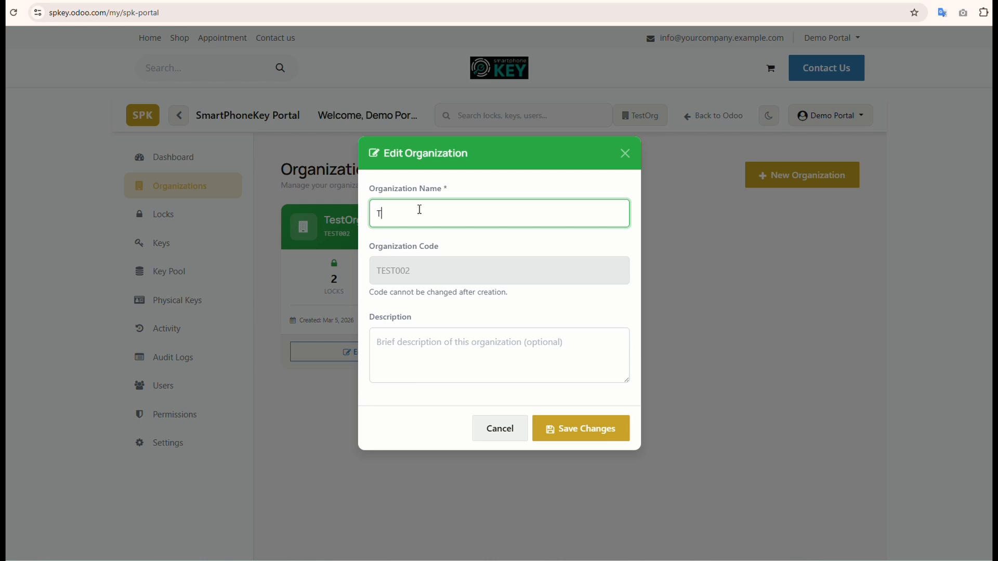
{"action": "type", "text": "Unit1"}
{"action": "left_click", "coordinate": [602, 435]}
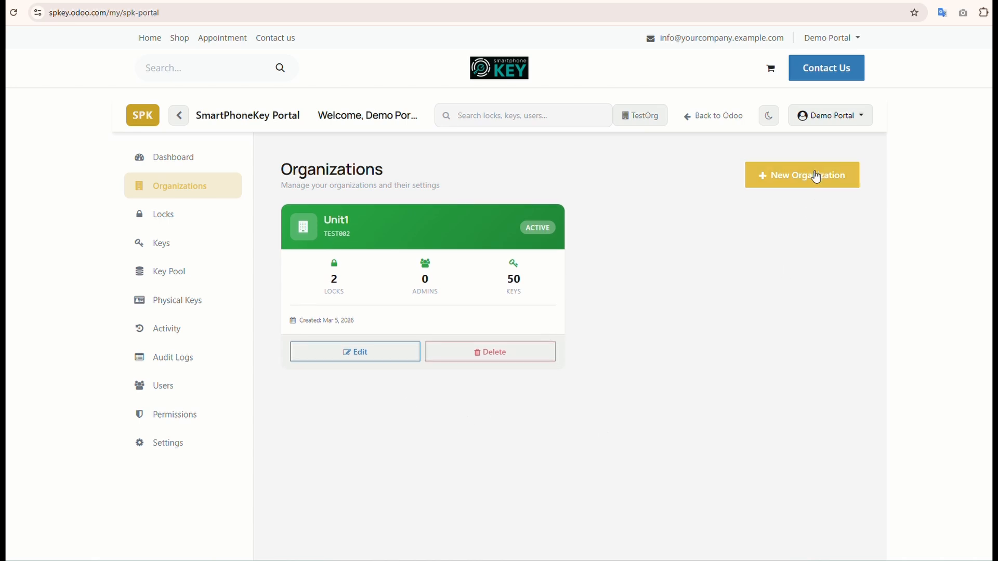
Step: Create a new organization named Unit2 with the organization code TEST003
{"action": "left_click", "coordinate": [816, 177]}
{"action": "left_click", "coordinate": [453, 207]}
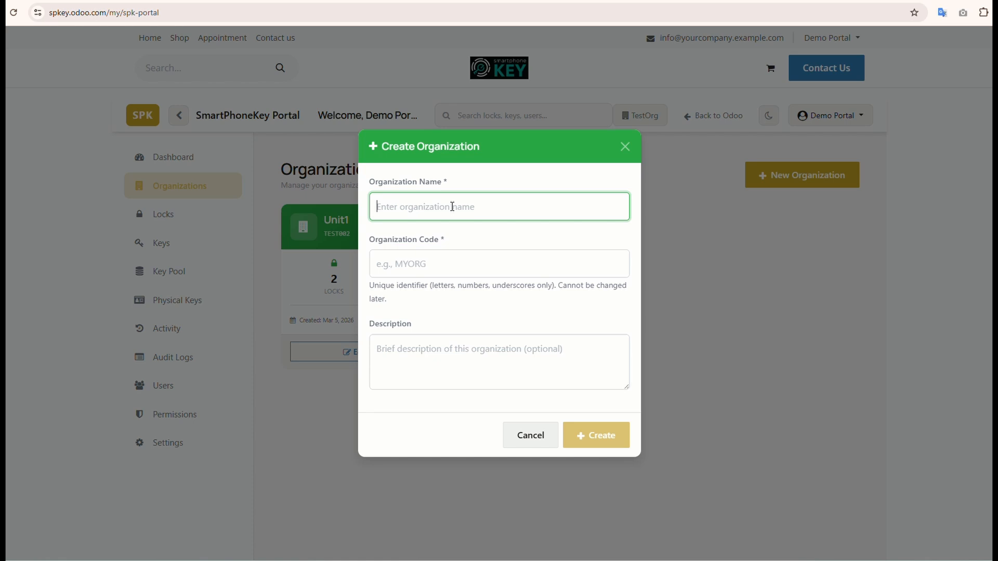
{"action": "type", "text": "Unit2"}
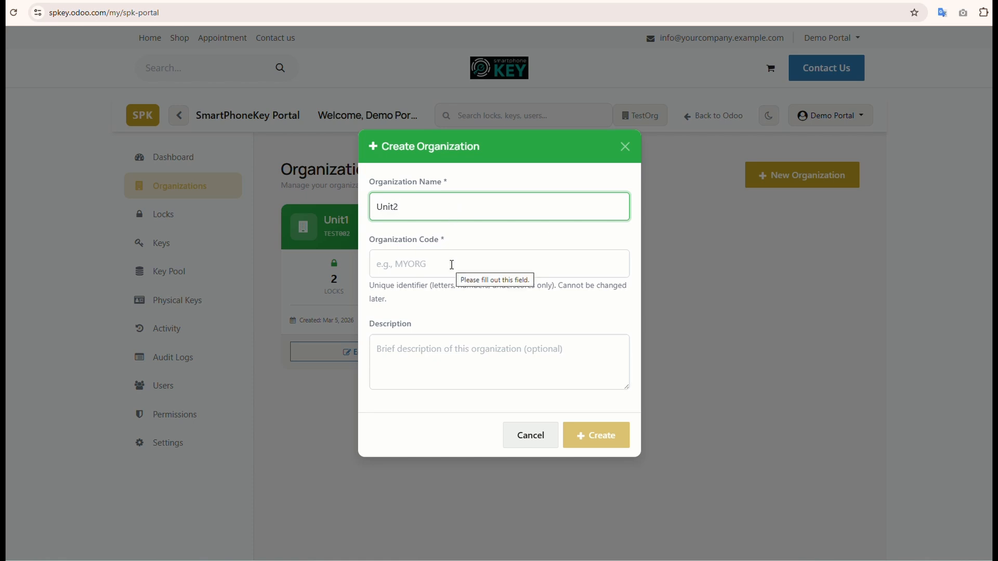
{"action": "left_click", "coordinate": [451, 265]}
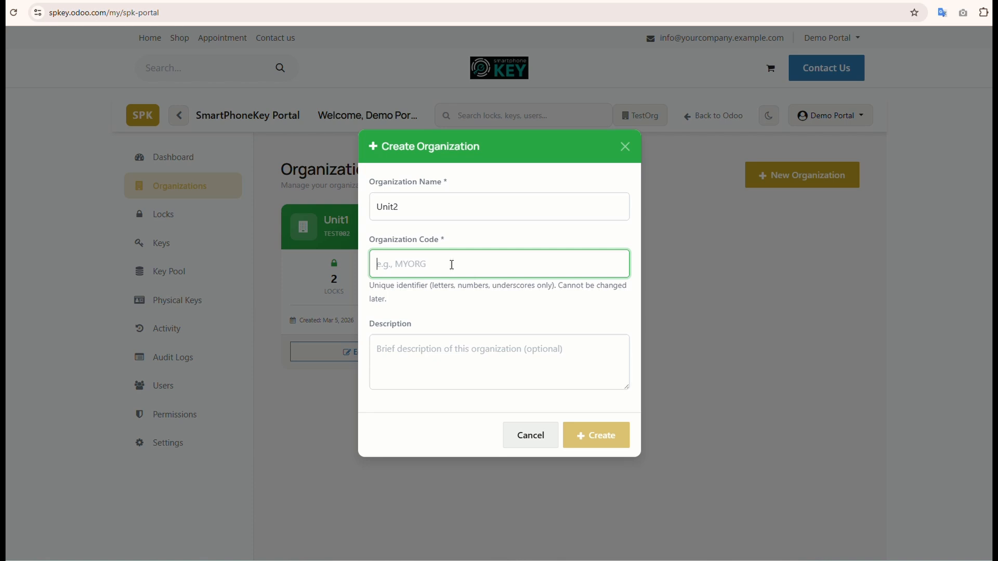
{"action": "type", "text": "TEST"}
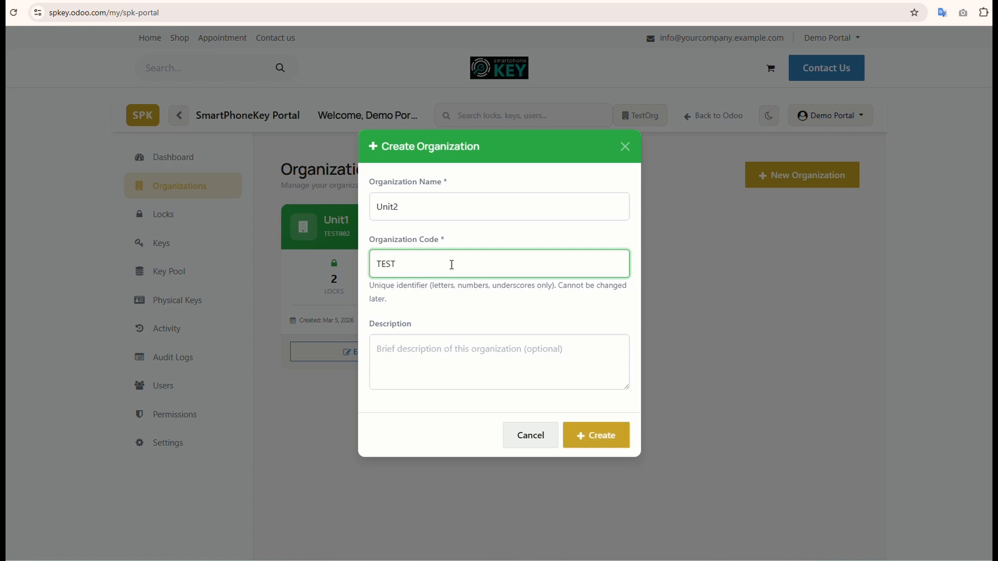
{"action": "type", "text": "003"}
{"action": "left_click", "coordinate": [614, 438]}
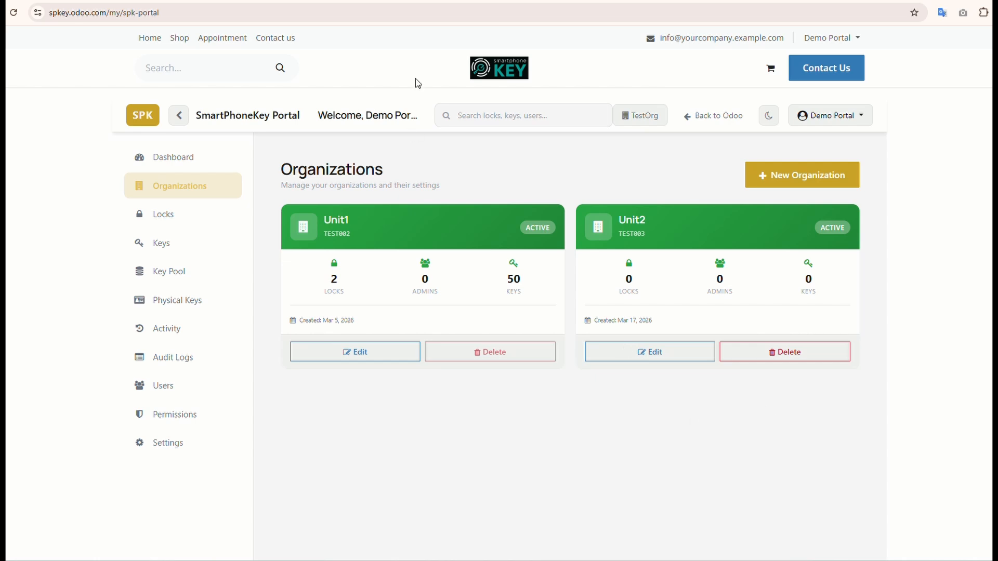
Step: Reload the portal, look over Unit1's locks and review the organizations list
{"action": "left_click", "coordinate": [14, 13]}
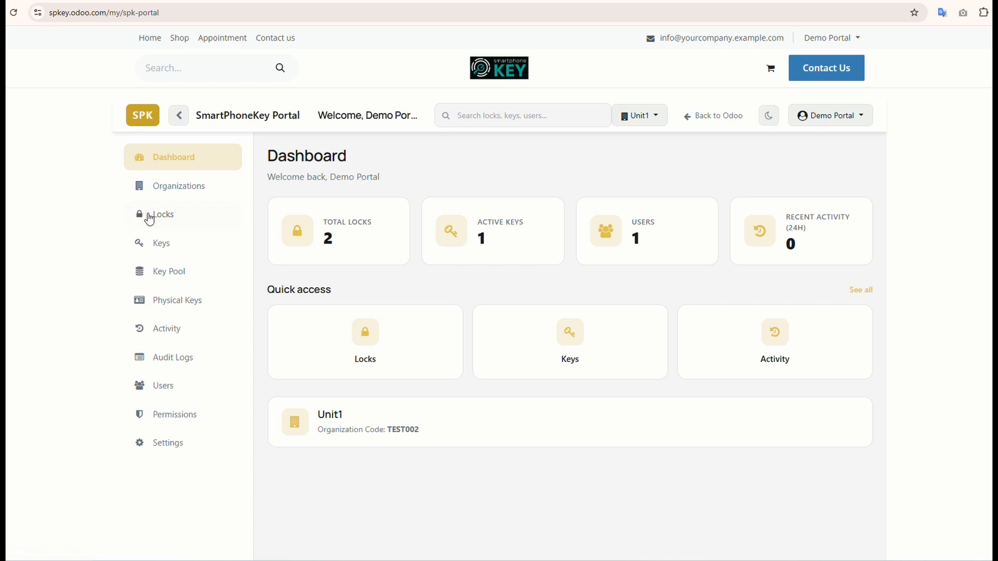
{"action": "left_click", "coordinate": [150, 218]}
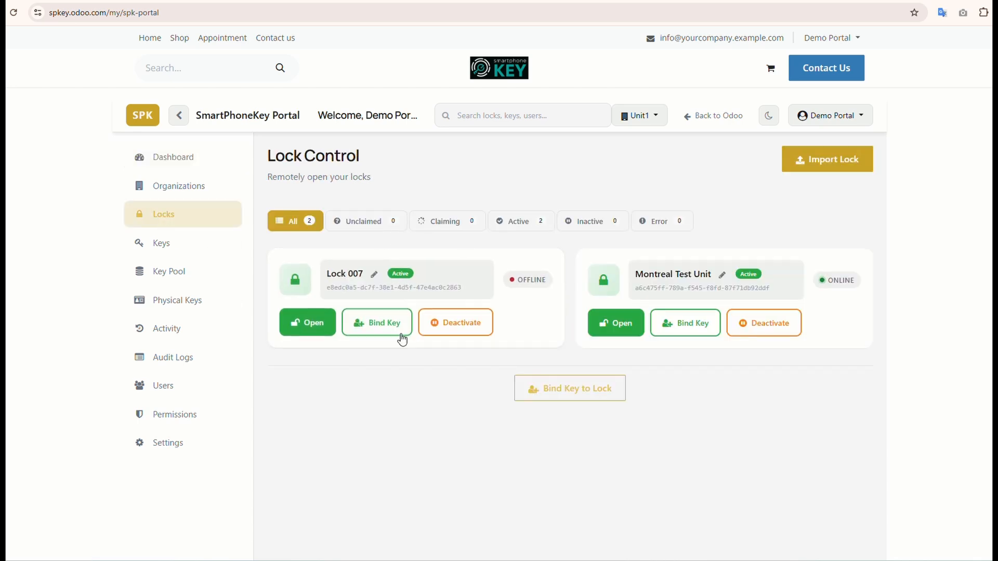
{"action": "left_click", "coordinate": [202, 189]}
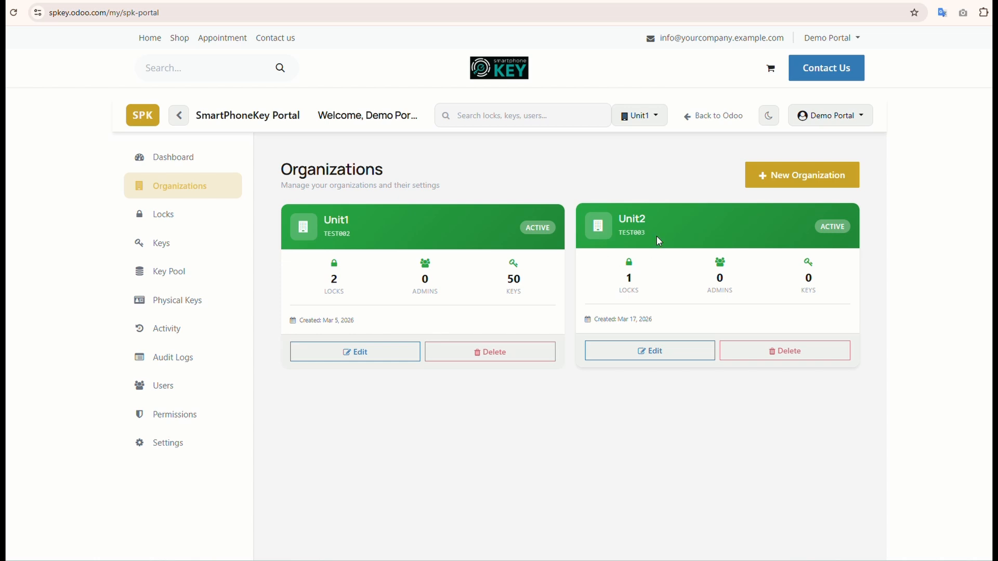
Step: Switch the active organization to Unit2 and show its locks
{"action": "left_click", "coordinate": [646, 114]}
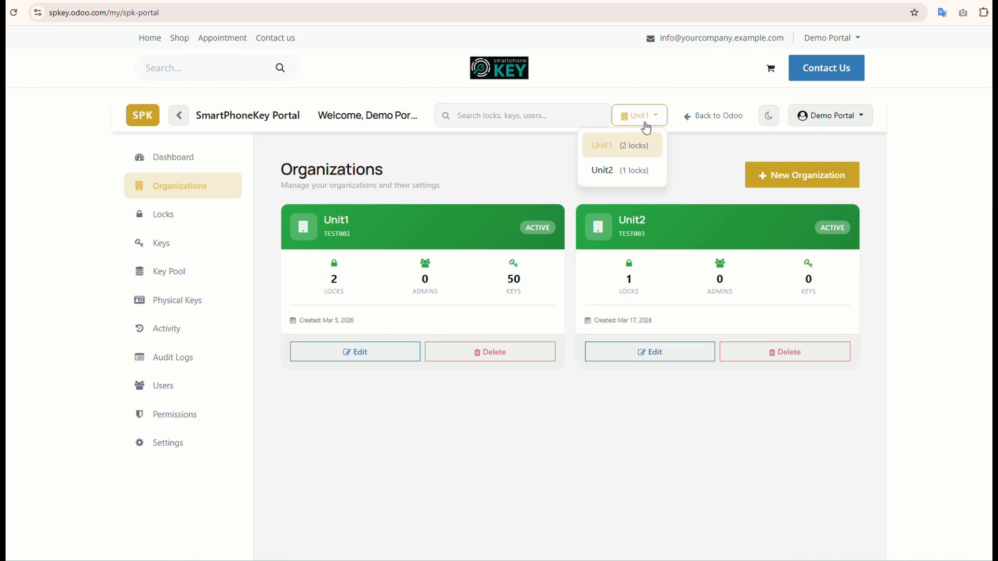
{"action": "left_click", "coordinate": [596, 173]}
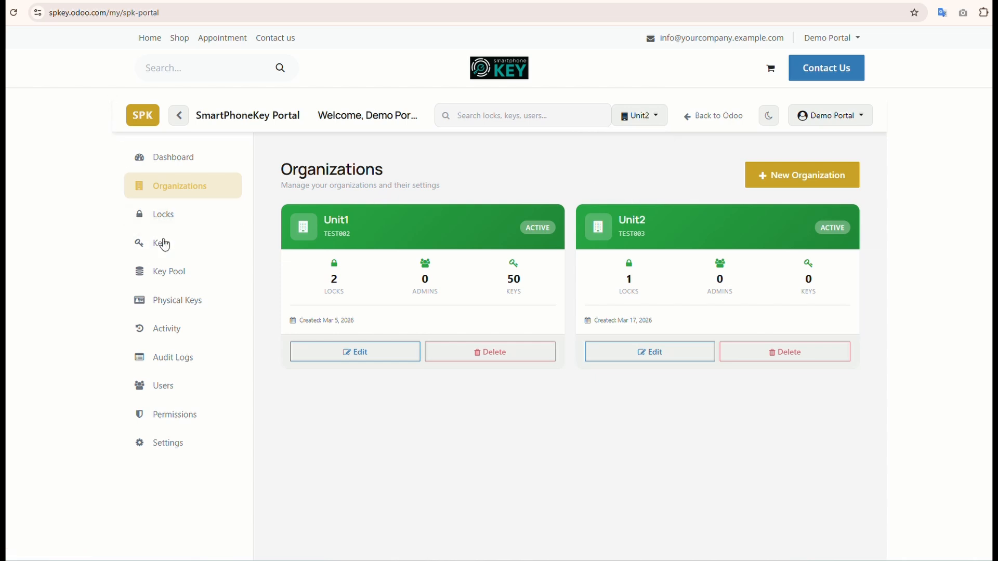
{"action": "left_click", "coordinate": [165, 215]}
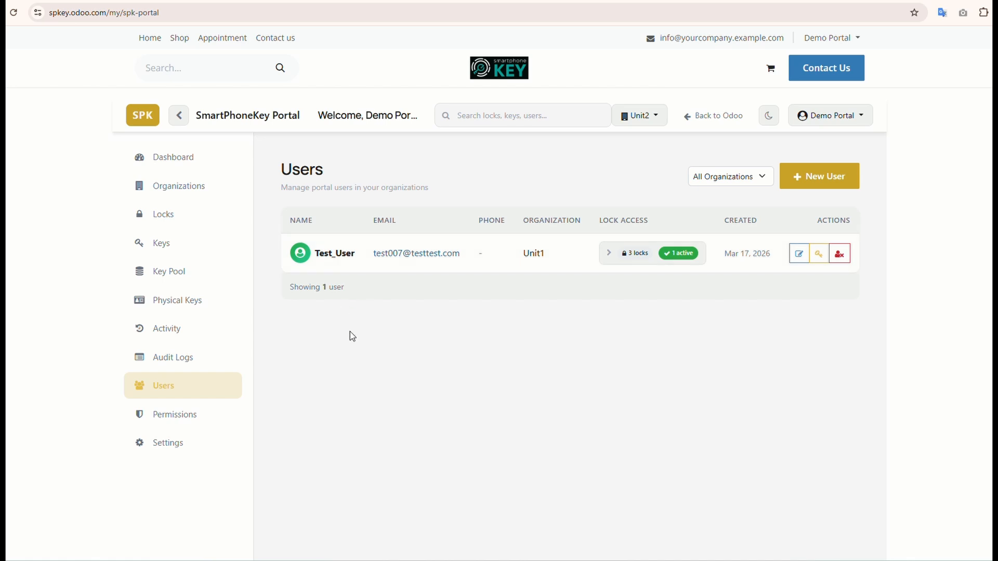
Step: Grant Test_User Mobile App access for Lock 27 and Montreal Test Unit from the user's lock access in the users list
{"action": "left_click", "coordinate": [607, 256]}
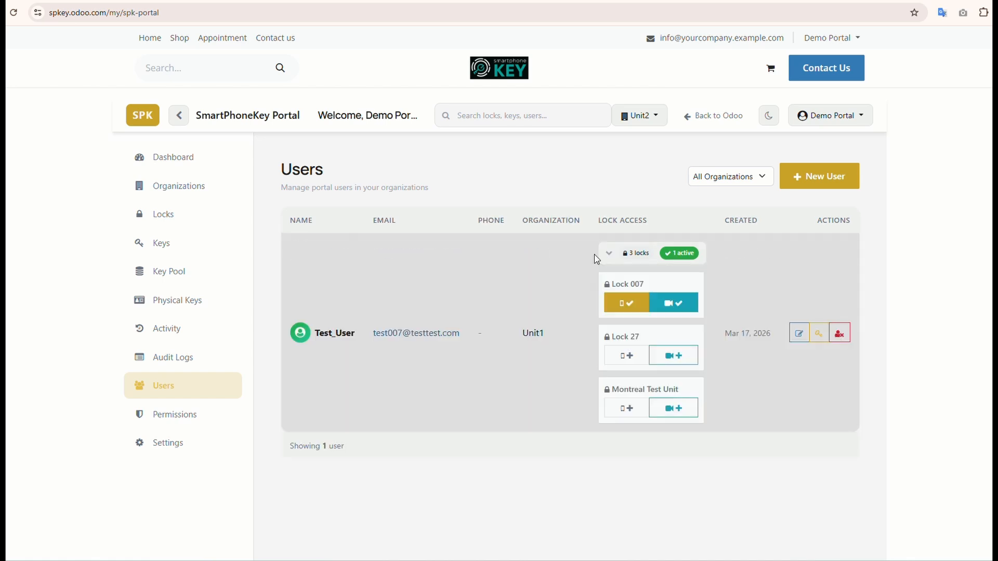
{"action": "left_click", "coordinate": [631, 358]}
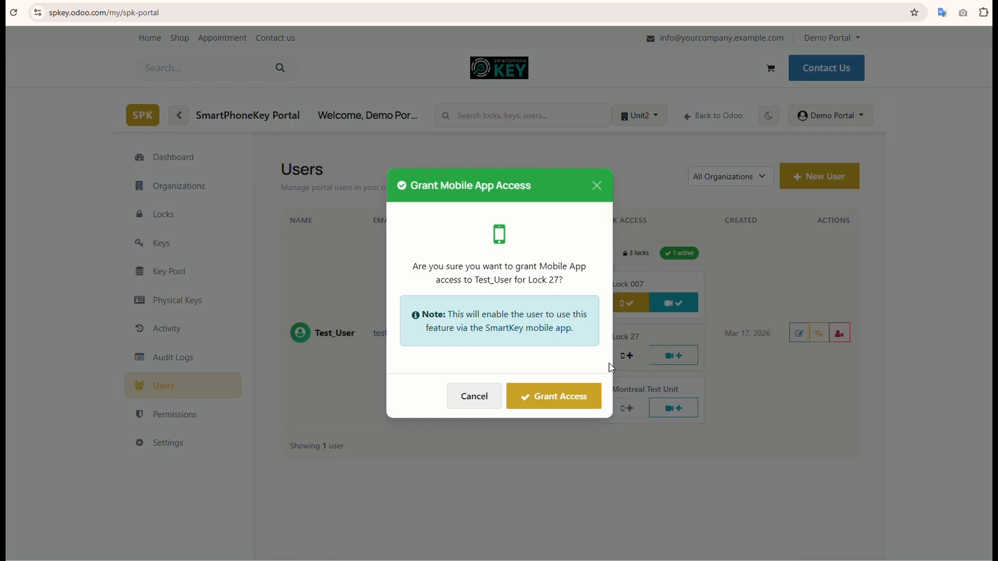
{"action": "left_click", "coordinate": [582, 398]}
{"action": "left_click", "coordinate": [631, 410]}
{"action": "left_click", "coordinate": [572, 398]}
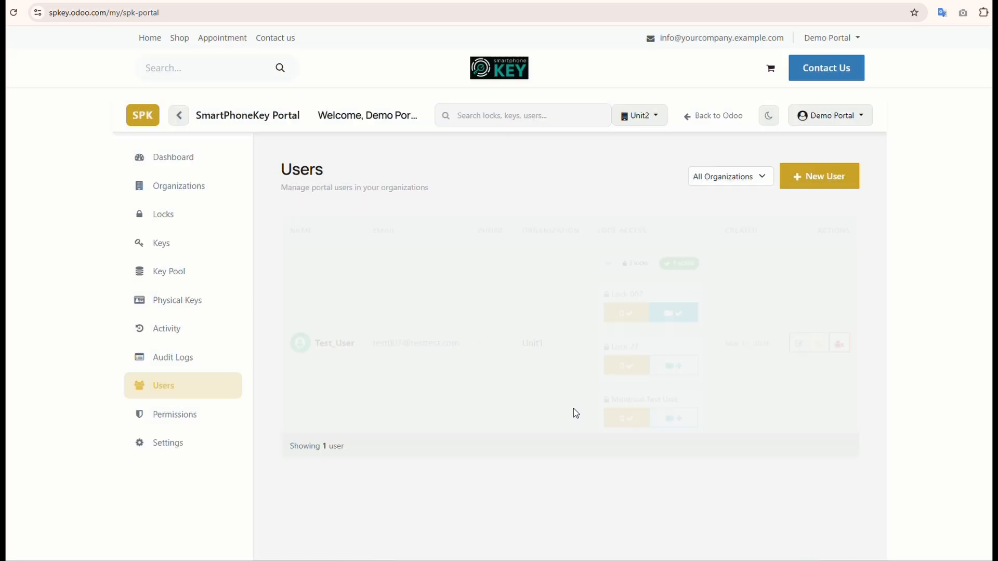
Step: Grant Test_User QR Intercom access for Lock 27 and Montreal Test Unit
{"action": "left_click", "coordinate": [667, 351]}
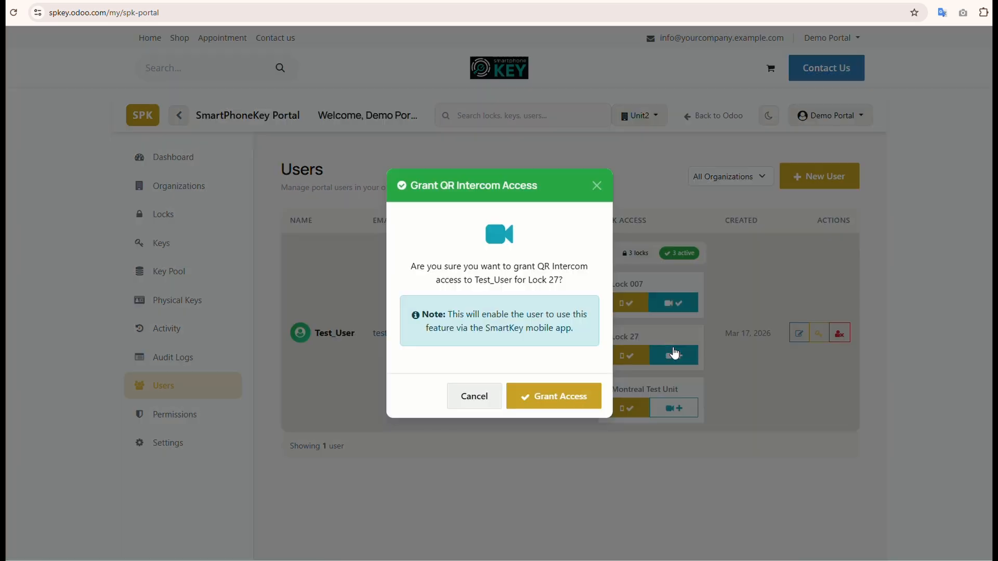
{"action": "left_click", "coordinate": [559, 403]}
{"action": "left_click", "coordinate": [675, 408]}
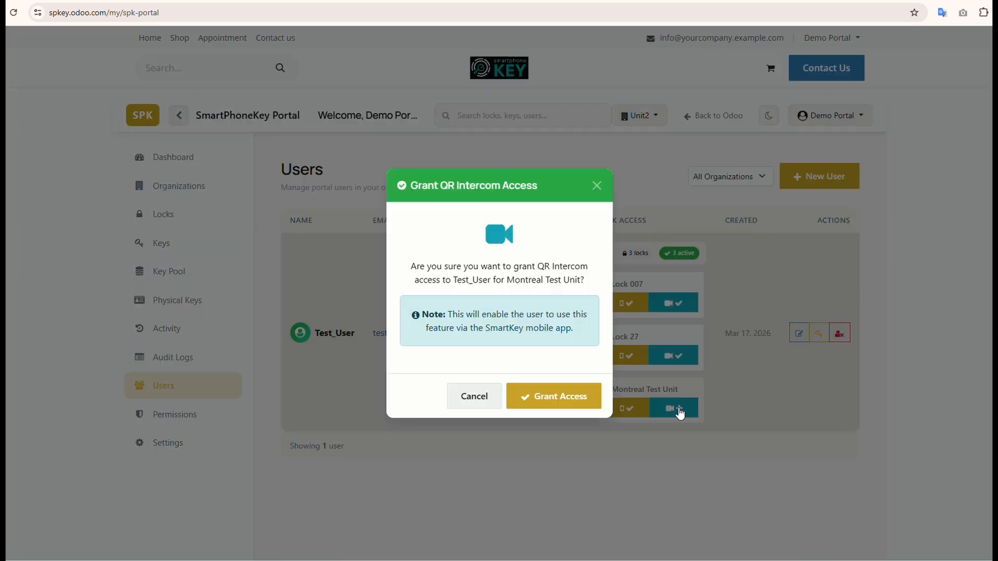
{"action": "left_click", "coordinate": [570, 403]}
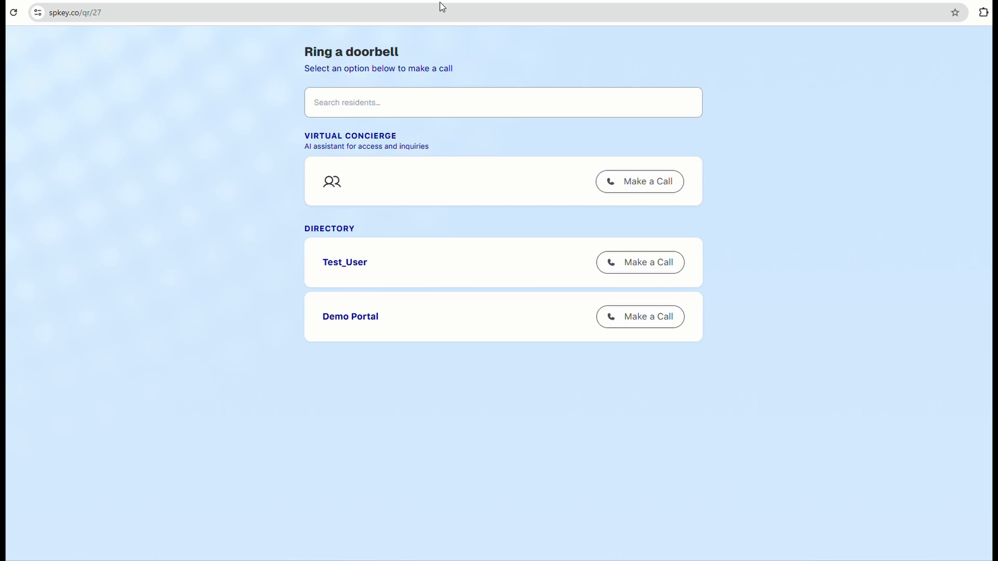
Step: Call the Demo Portal resident from the directory on the spkey.co doorbell page
{"action": "left_click", "coordinate": [638, 320]}
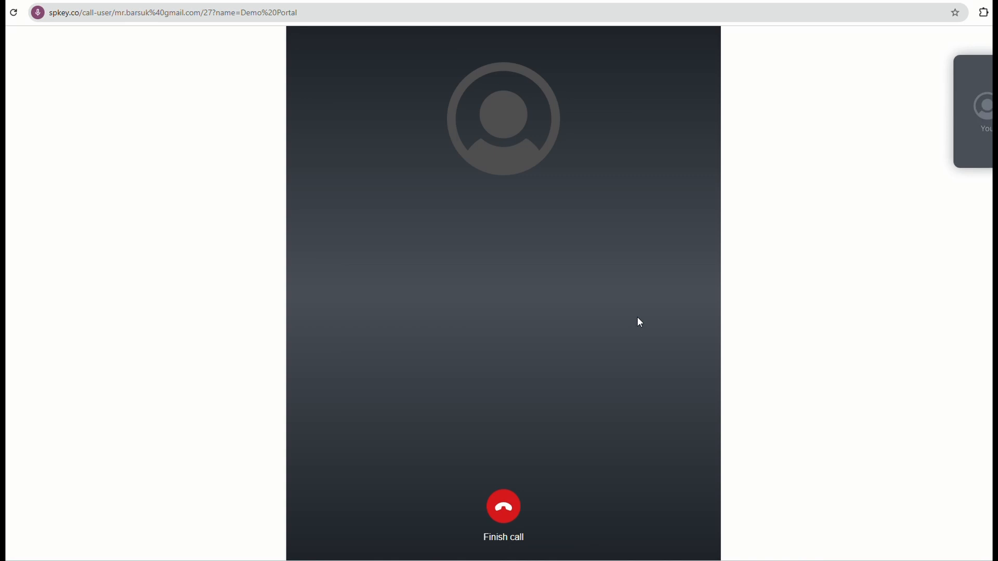